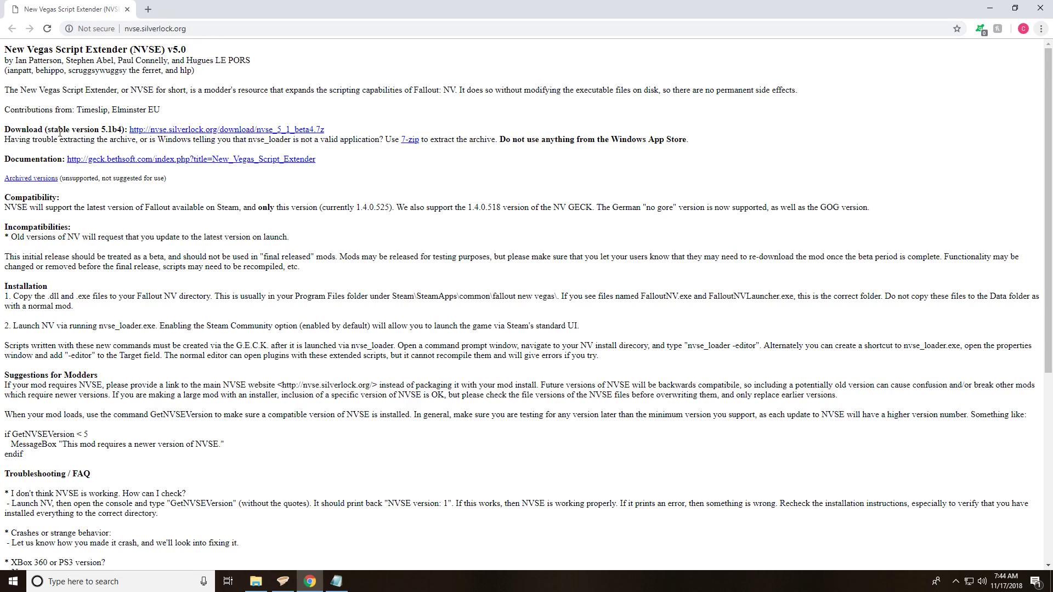
Download the stable nvse_5_1_beta4.7z archive and show it in its Downloads folder.
{"action": "left_click_drag", "start_coordinate": [48, 129], "coordinate": [125, 130]}
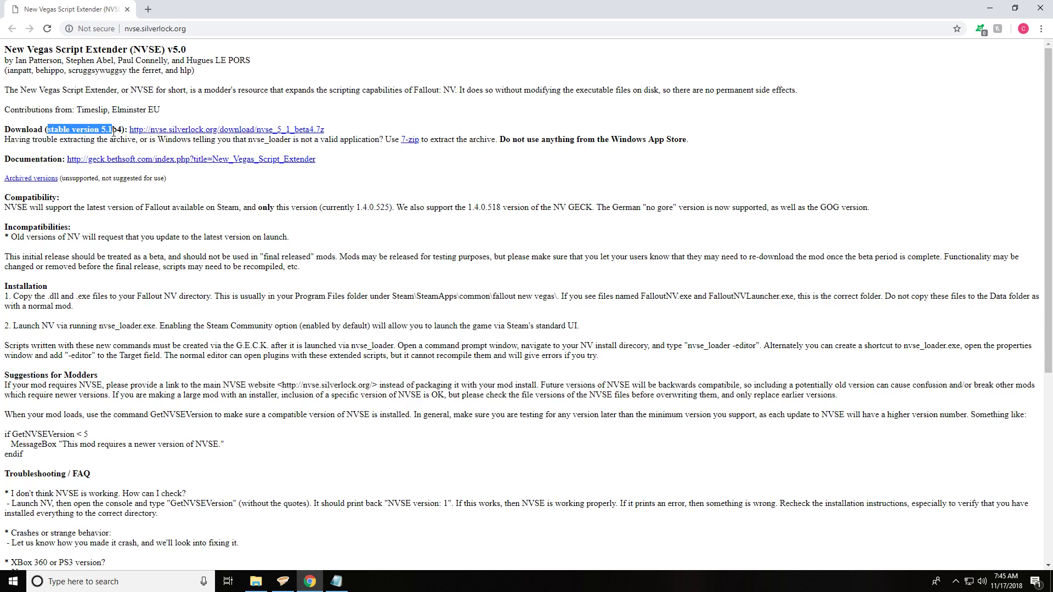
{"action": "left_click", "coordinate": [210, 130]}
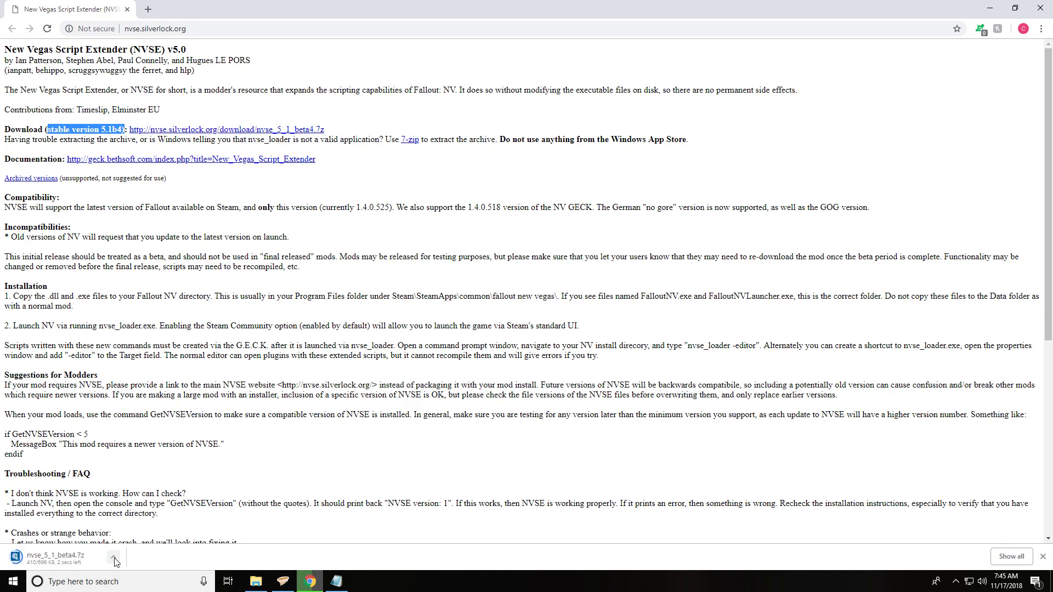
{"action": "left_click", "coordinate": [115, 559]}
{"action": "left_click", "coordinate": [137, 529]}
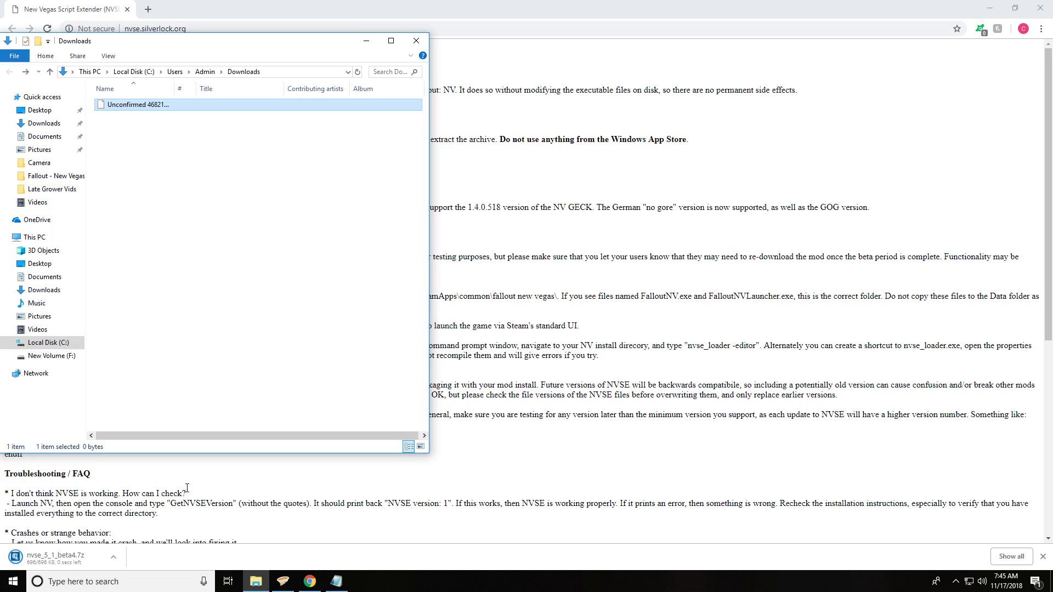
Extract the NVSE archive with 7-Zip and open the resulting nvse_5_1_beta4 folder.
{"action": "right_click", "coordinate": [178, 106]}
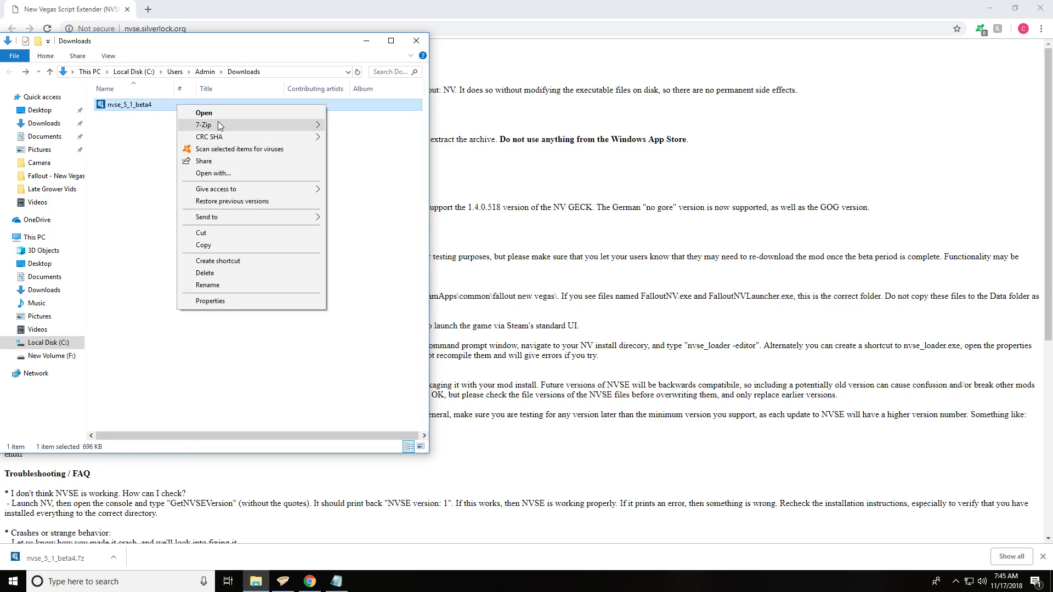
{"action": "mouse_move", "coordinate": [203, 124]}
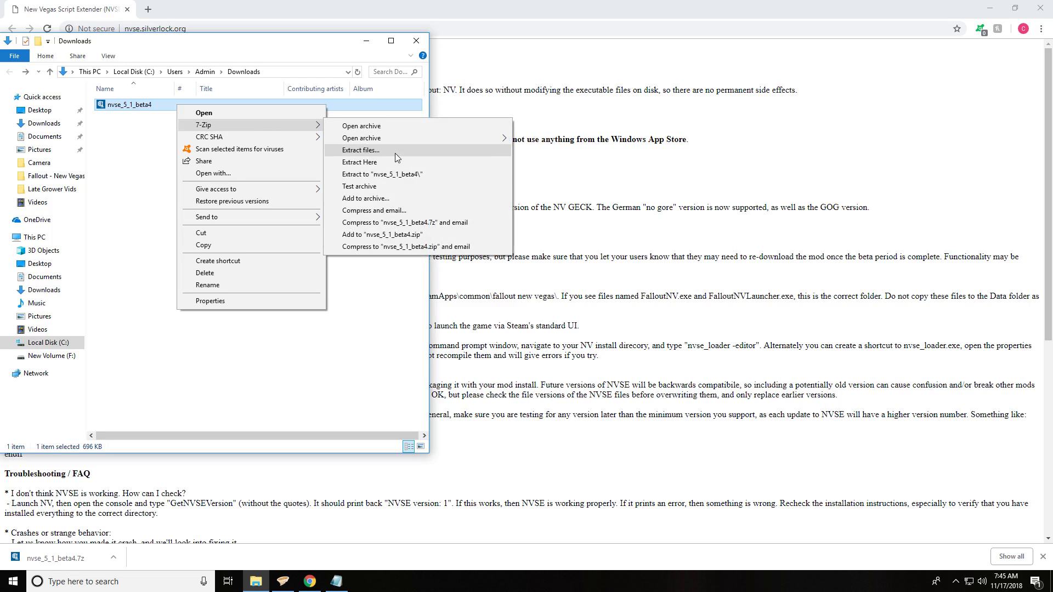
{"action": "left_click", "coordinate": [397, 174]}
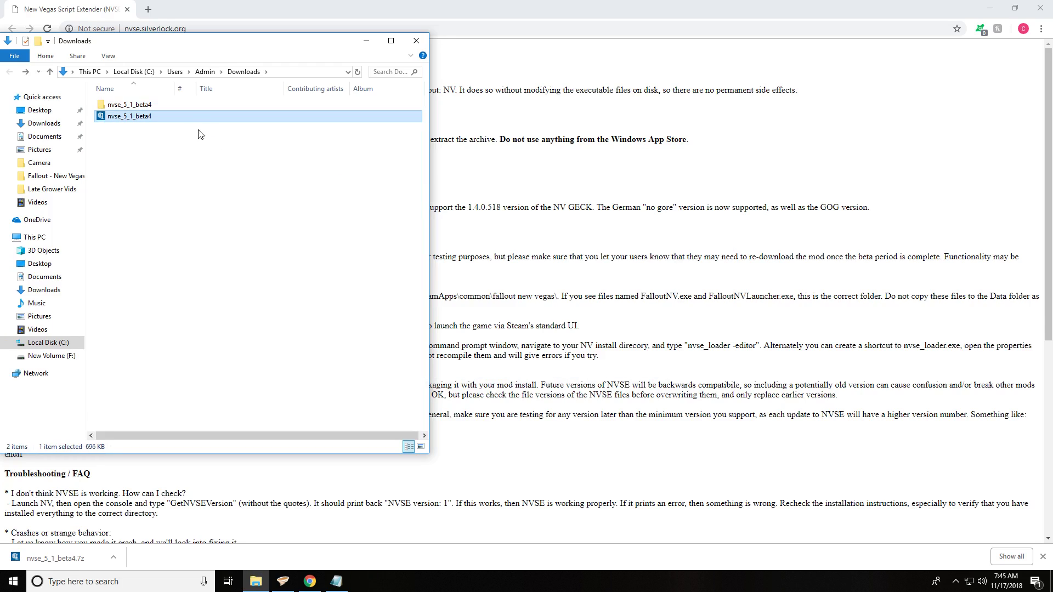
{"action": "double_click", "coordinate": [157, 104]}
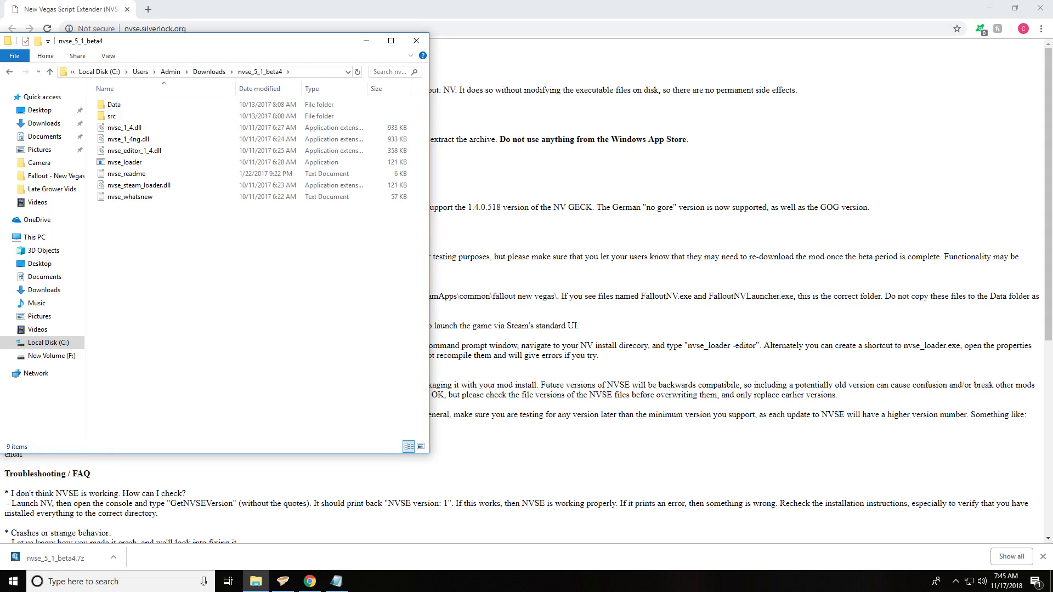
{"action": "left_click_drag", "start_coordinate": [211, 41], "coordinate": [276, 44]}
{"action": "left_click_drag", "start_coordinate": [266, 236], "coordinate": [218, 214]}
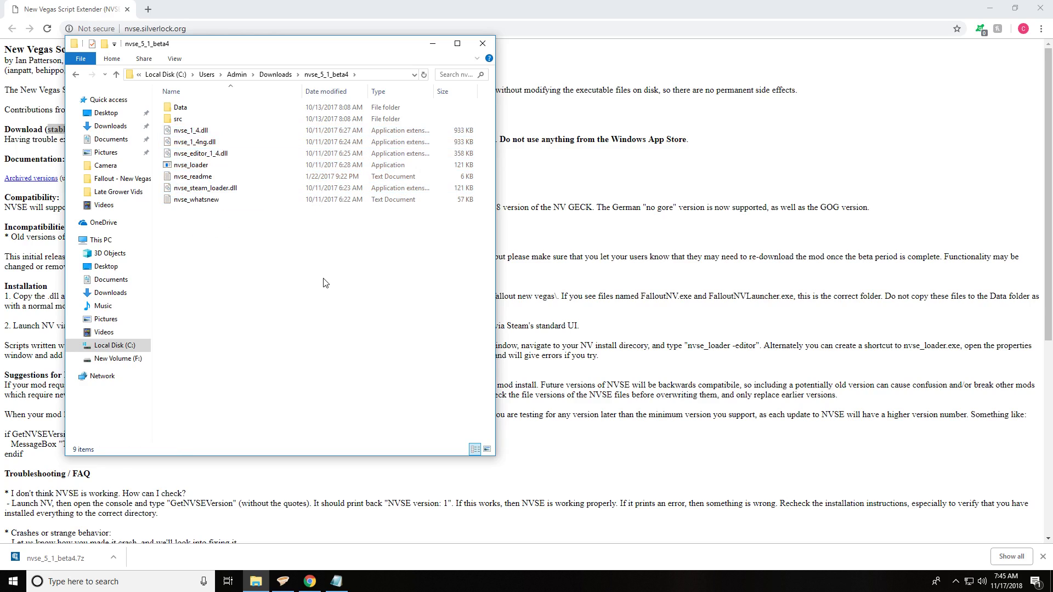
{"action": "left_click", "coordinate": [958, 583]}
Browse Fallout: New Vegas local files from its Steam Library properties.
{"action": "right_click", "coordinate": [955, 539]}
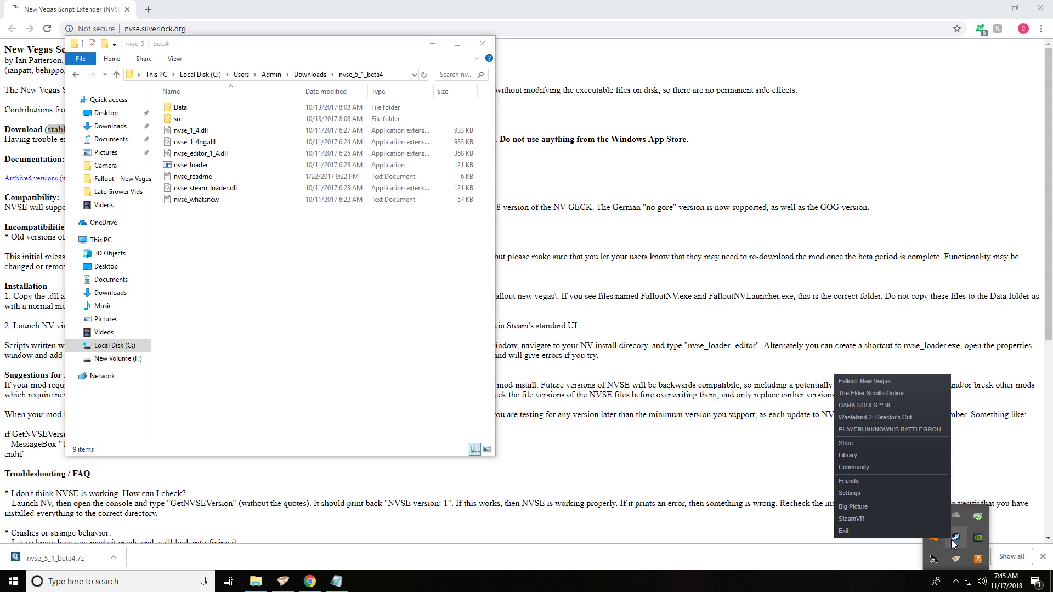
{"action": "double_click", "coordinate": [955, 539]}
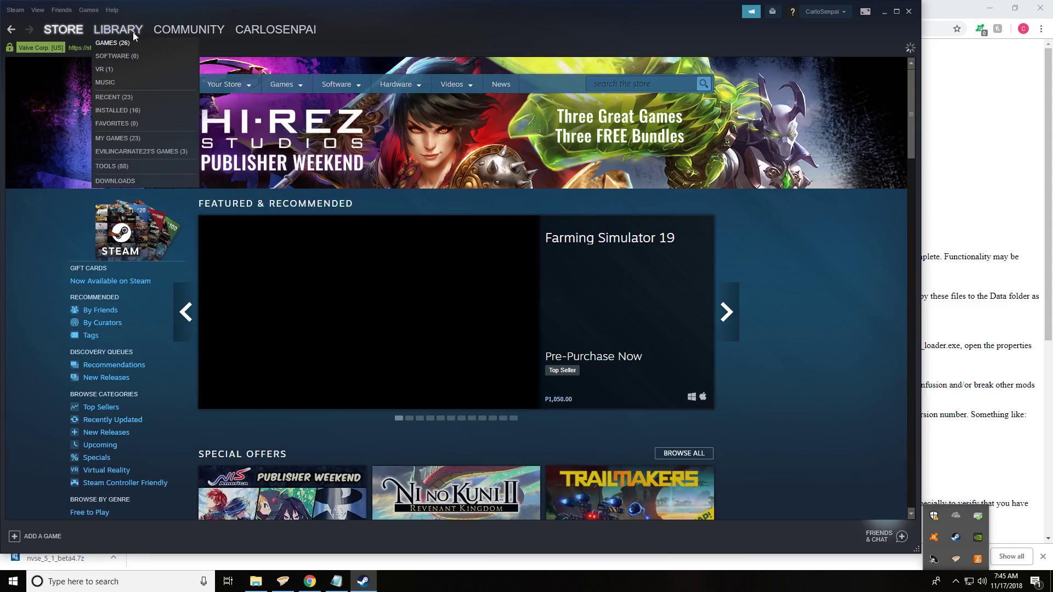
{"action": "left_click", "coordinate": [132, 31]}
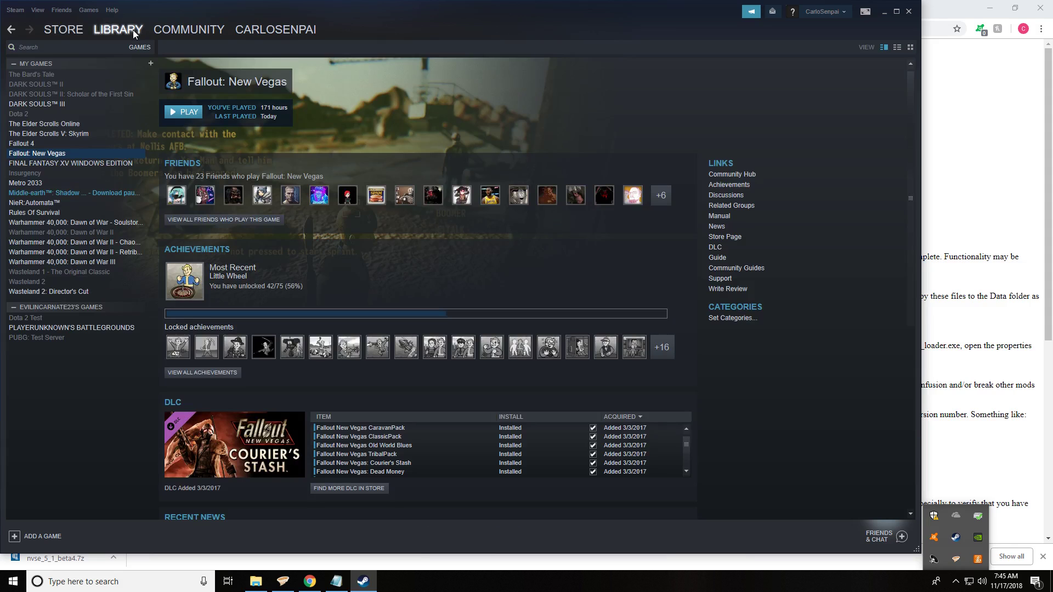
{"action": "right_click", "coordinate": [87, 152]}
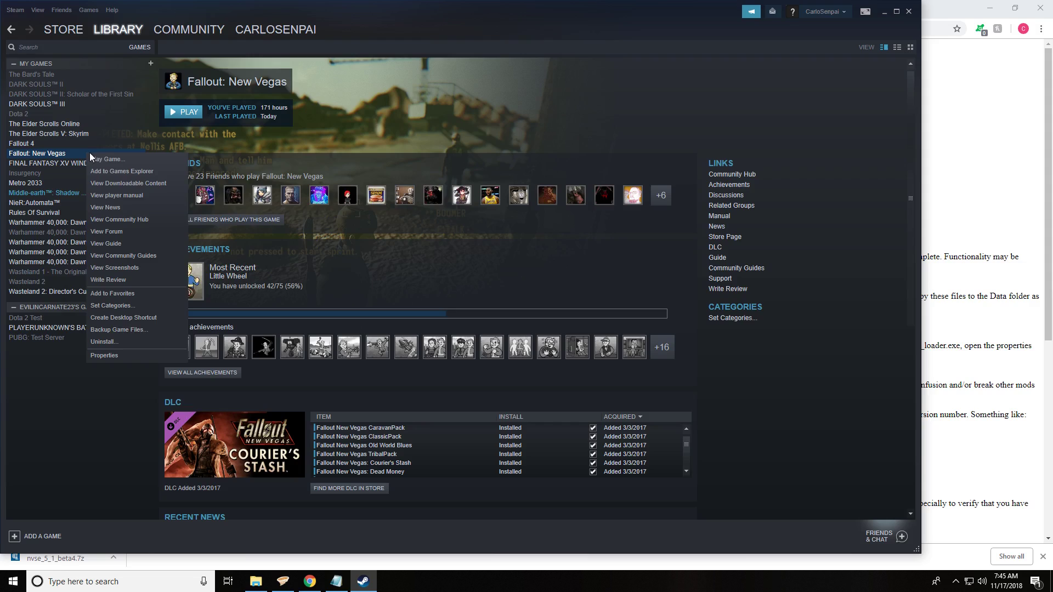
{"action": "left_click", "coordinate": [131, 354]}
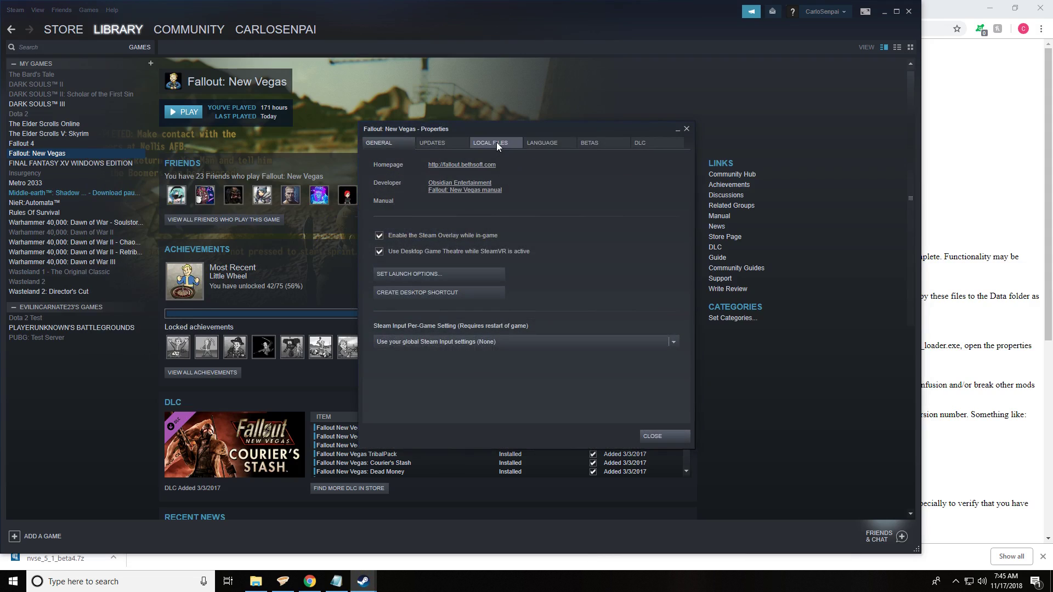
{"action": "left_click", "coordinate": [496, 143]}
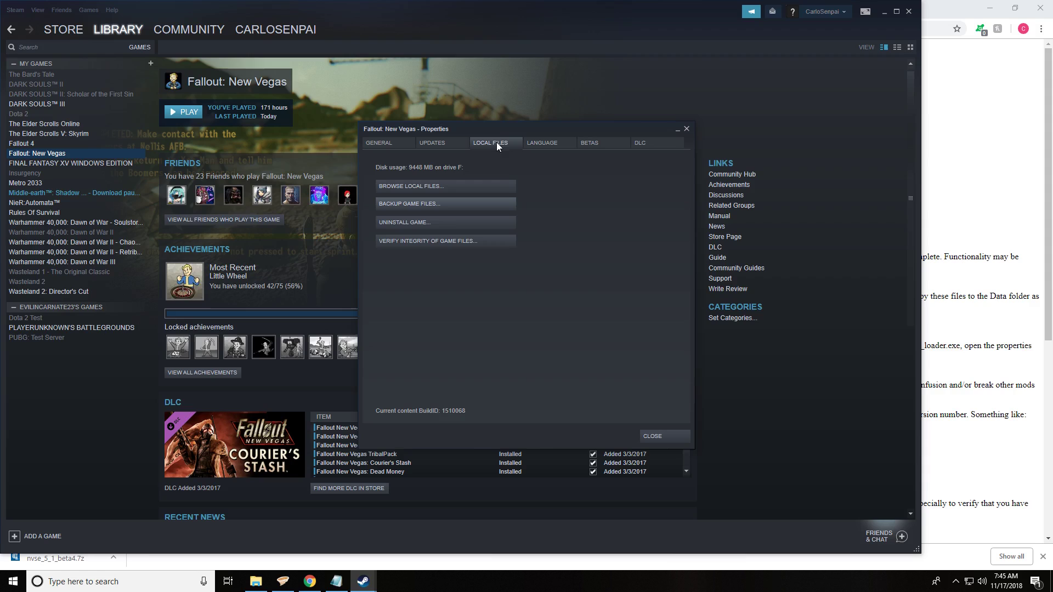
{"action": "left_click", "coordinate": [445, 189]}
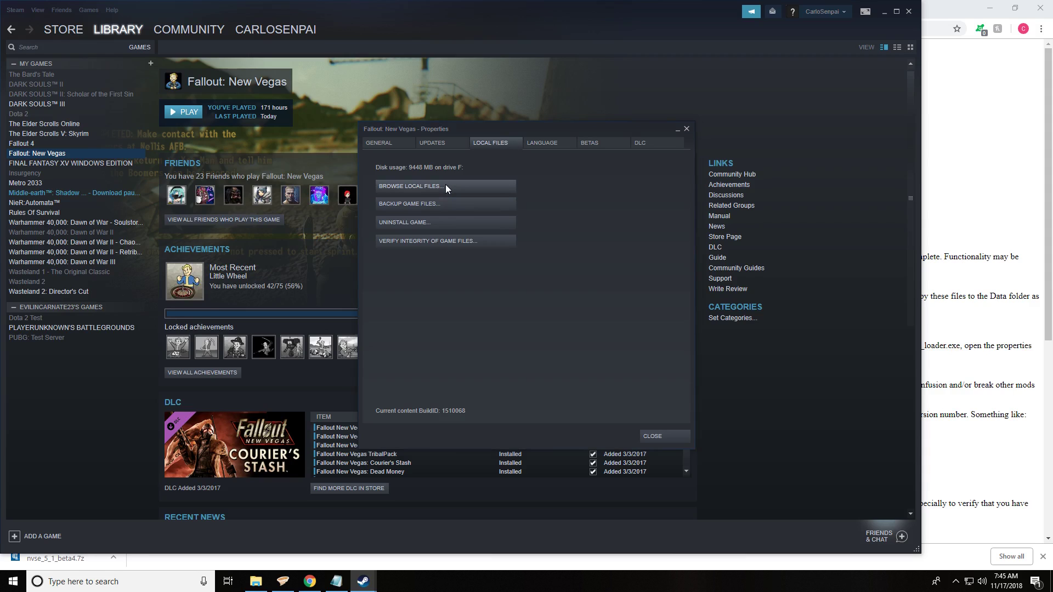
{"action": "left_click_drag", "start_coordinate": [371, 66], "coordinate": [889, 60]}
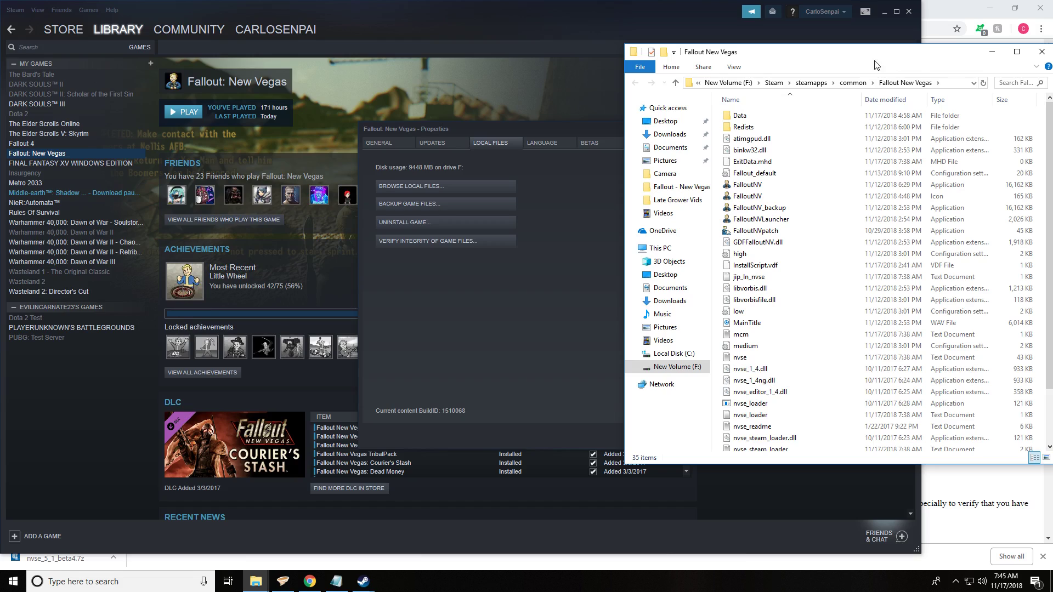
Drag the seven extracted NVSE files into the Fallout New Vegas folder, replacing older copies.
{"action": "left_click", "coordinate": [597, 132]}
{"action": "left_click", "coordinate": [688, 130]}
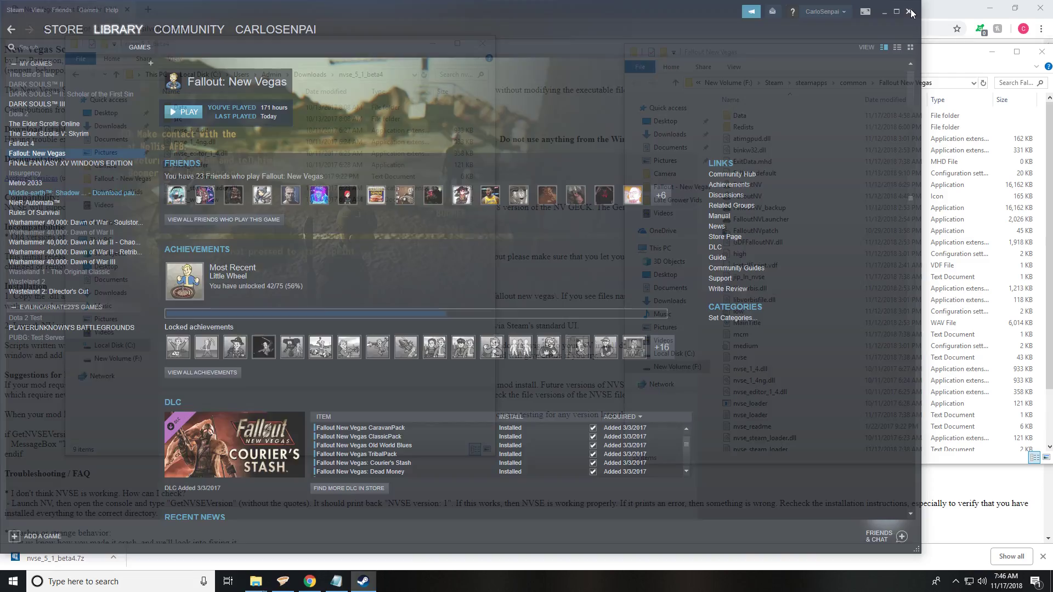
{"action": "left_click", "coordinate": [909, 12]}
{"action": "left_click_drag", "start_coordinate": [375, 54], "coordinate": [494, 62]}
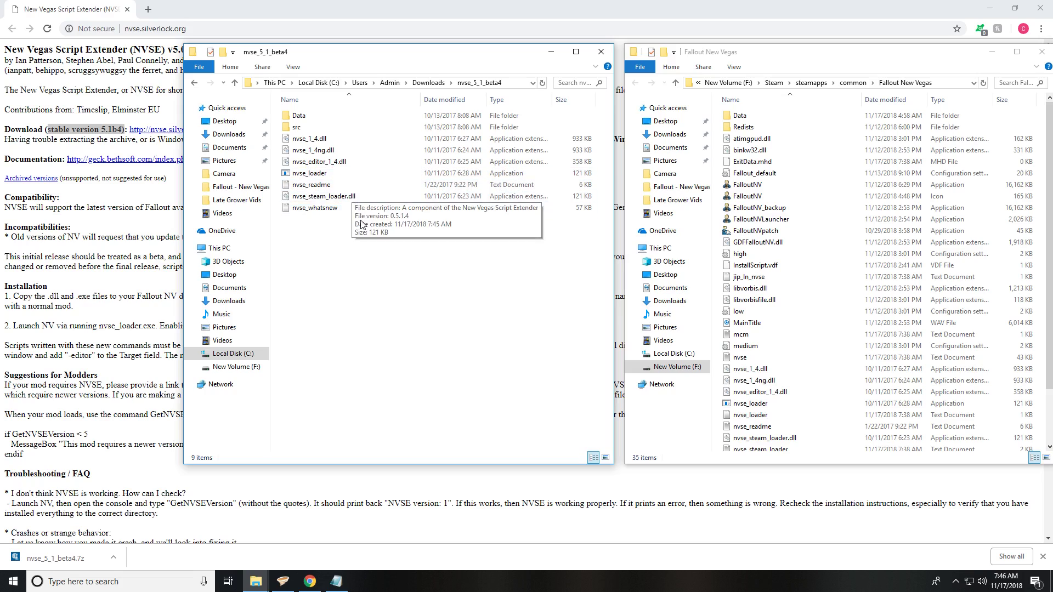
{"action": "mouse_move", "coordinate": [380, 235]}
{"action": "left_mouse_down"}
{"action": "mouse_move", "coordinate": [312, 152]}
{"action": "mouse_move", "coordinate": [313, 138]}
{"action": "mouse_move", "coordinate": [814, 276]}
{"action": "left_mouse_up"}
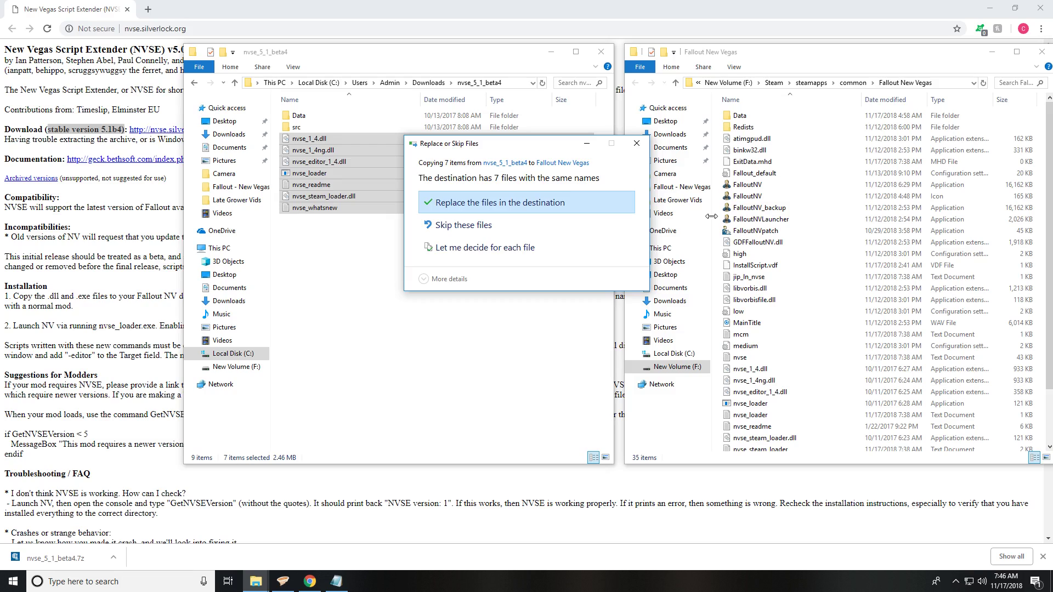
{"action": "left_click", "coordinate": [519, 206]}
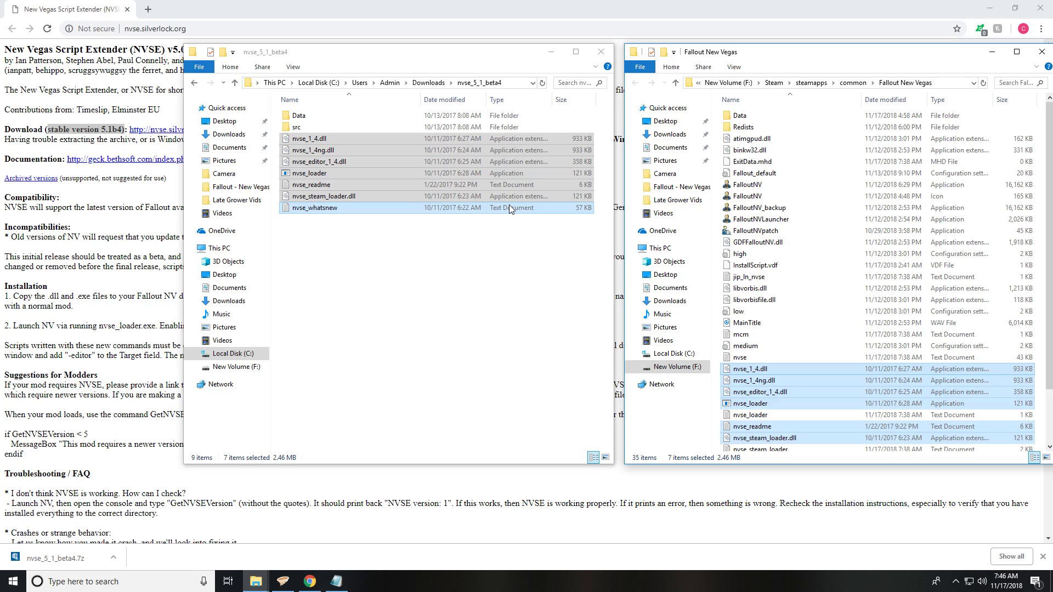
Compress the Data folder into Data.7z with 7-Zip.
{"action": "left_click", "coordinate": [322, 121]}
{"action": "right_click", "coordinate": [338, 121]}
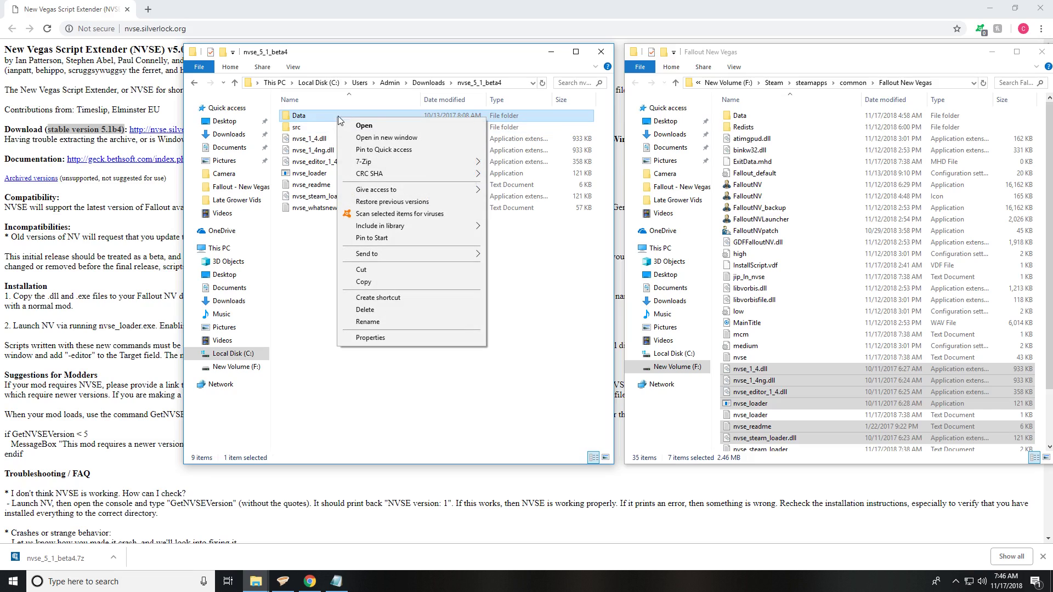
{"action": "mouse_move", "coordinate": [412, 161]}
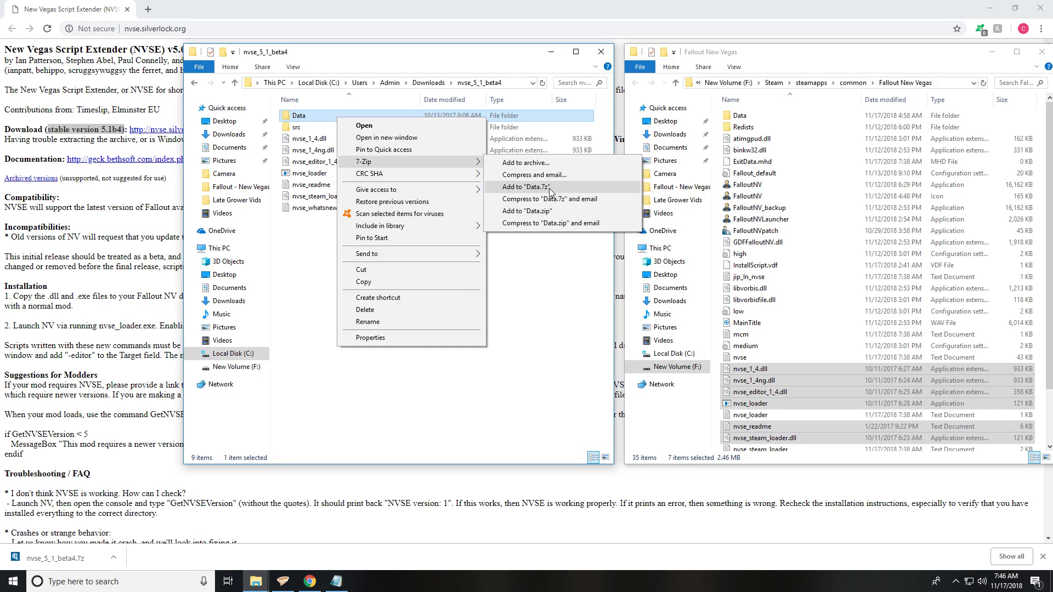
{"action": "left_click", "coordinate": [548, 190]}
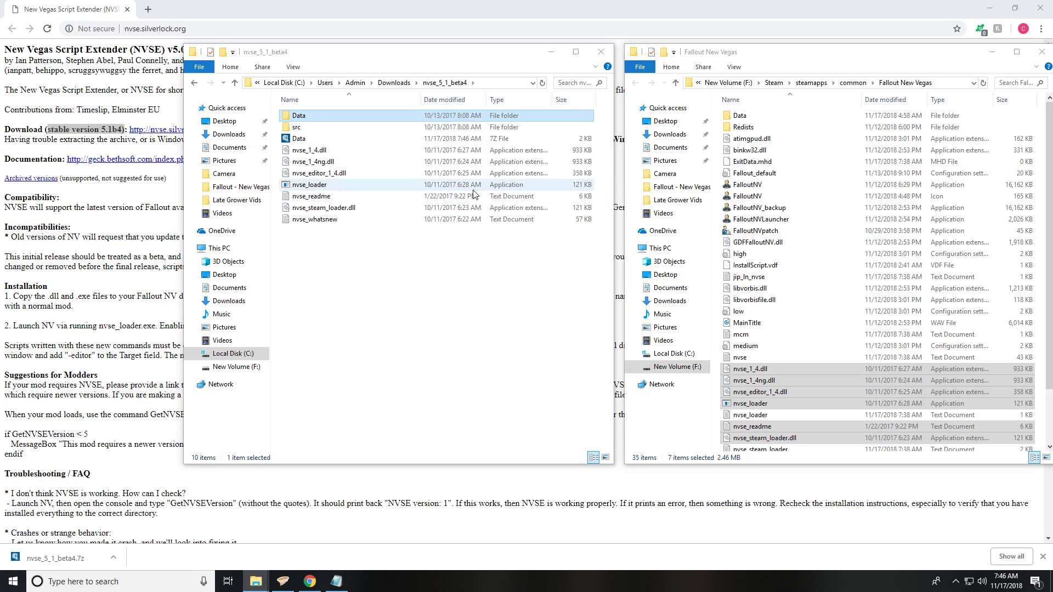
Rename the Data.7z archive to NVScriptExtender.
{"action": "left_click", "coordinate": [313, 138]}
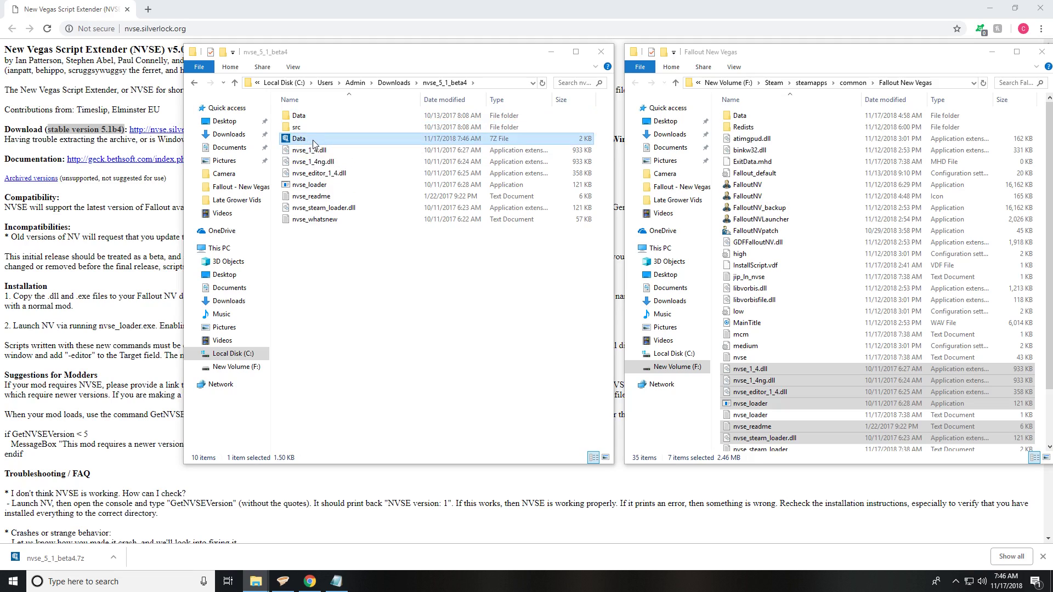
{"action": "right_click", "coordinate": [313, 140]}
{"action": "left_click", "coordinate": [367, 321]}
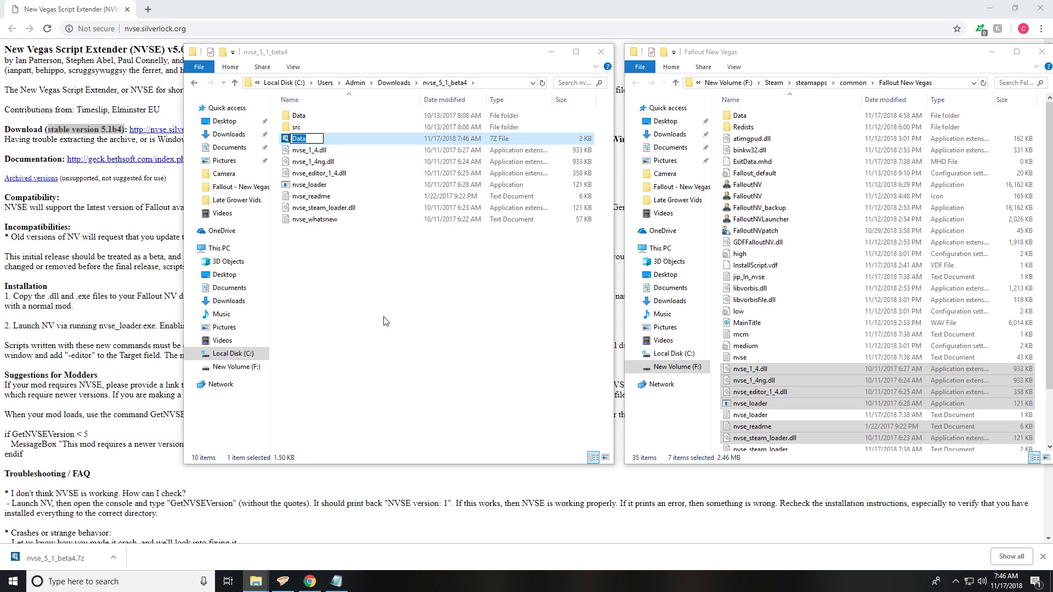
{"action": "type", "text": "NV"}
{"action": "type", "text": " Scr"}
{"action": "key", "text": "BackSpace"}
{"action": "key", "text": "BackSpace"}
{"action": "key", "text": "BackSpace"}
{"action": "type", "text": "S"}
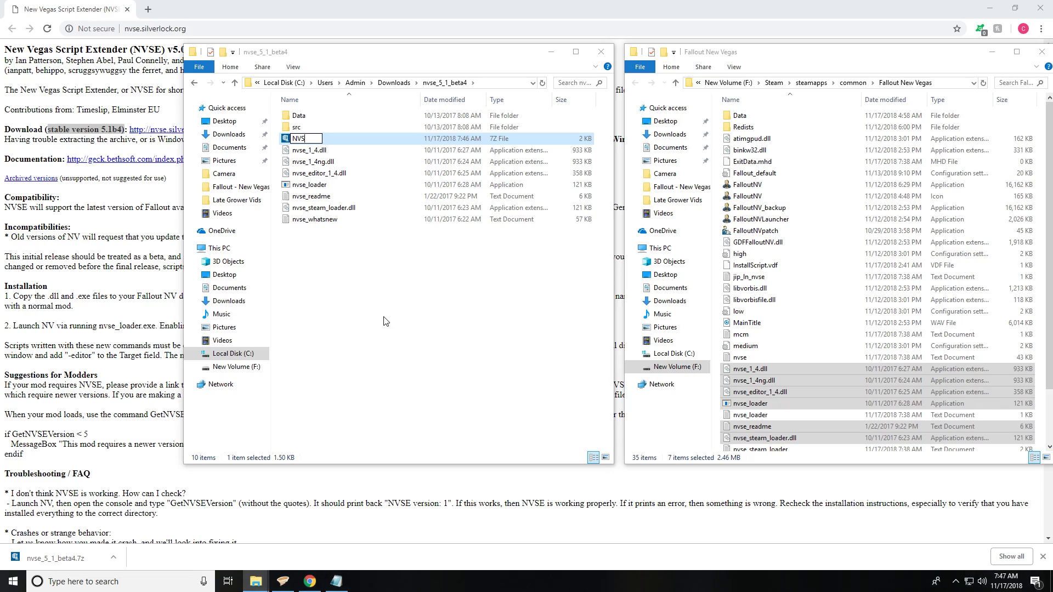
{"action": "type", "text": "criptExtender"}
{"action": "key", "text": "Return"}
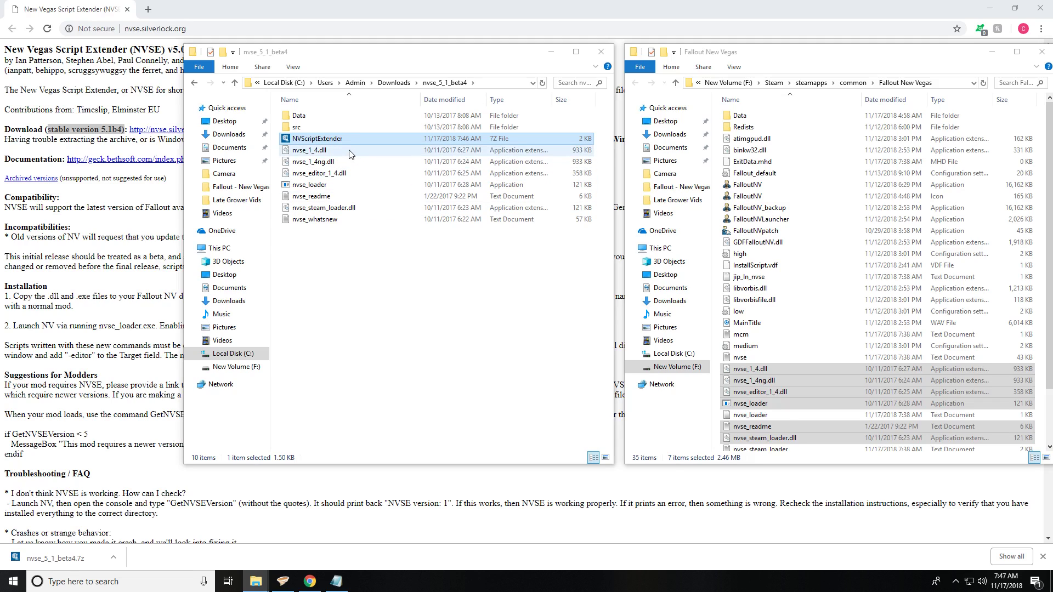
Bring Vortex up beside the file windows and switch to its Mods page.
{"action": "left_click_drag", "start_coordinate": [404, 60], "coordinate": [323, 57]}
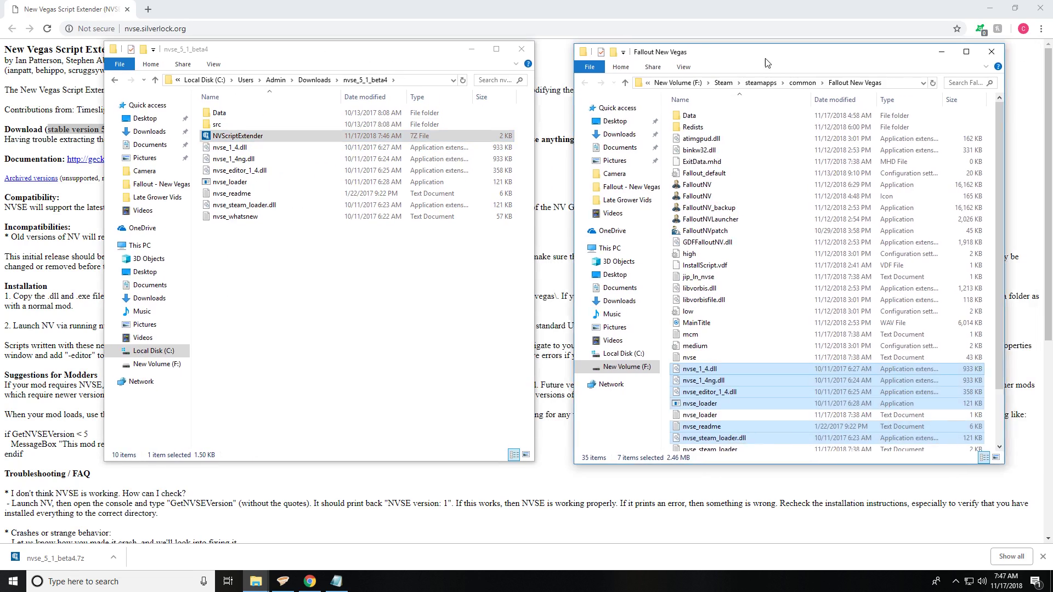
{"action": "left_click_drag", "start_coordinate": [804, 58], "coordinate": [722, 56]}
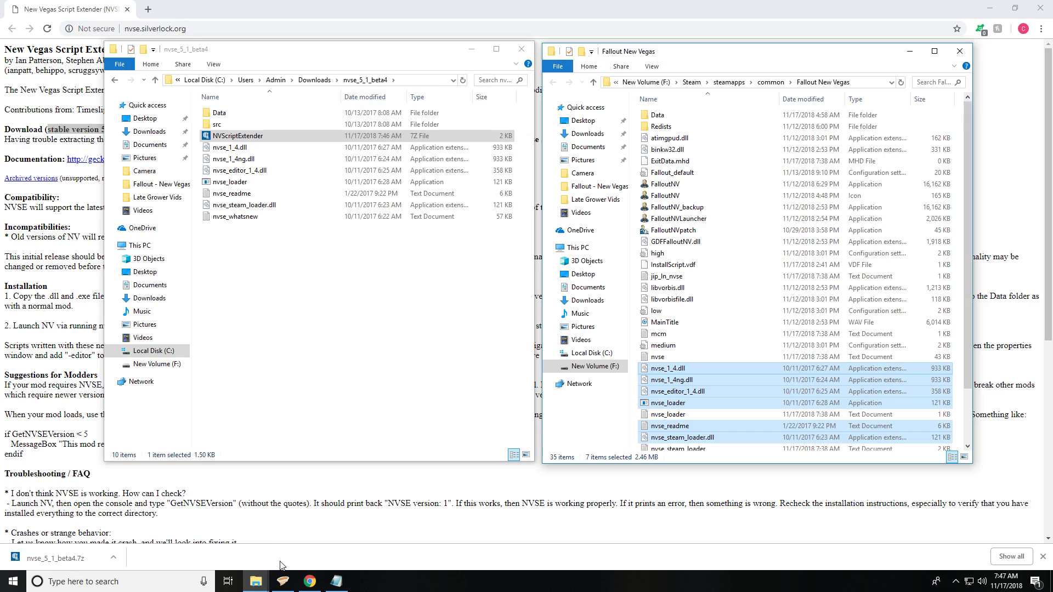
{"action": "left_click", "coordinate": [283, 582]}
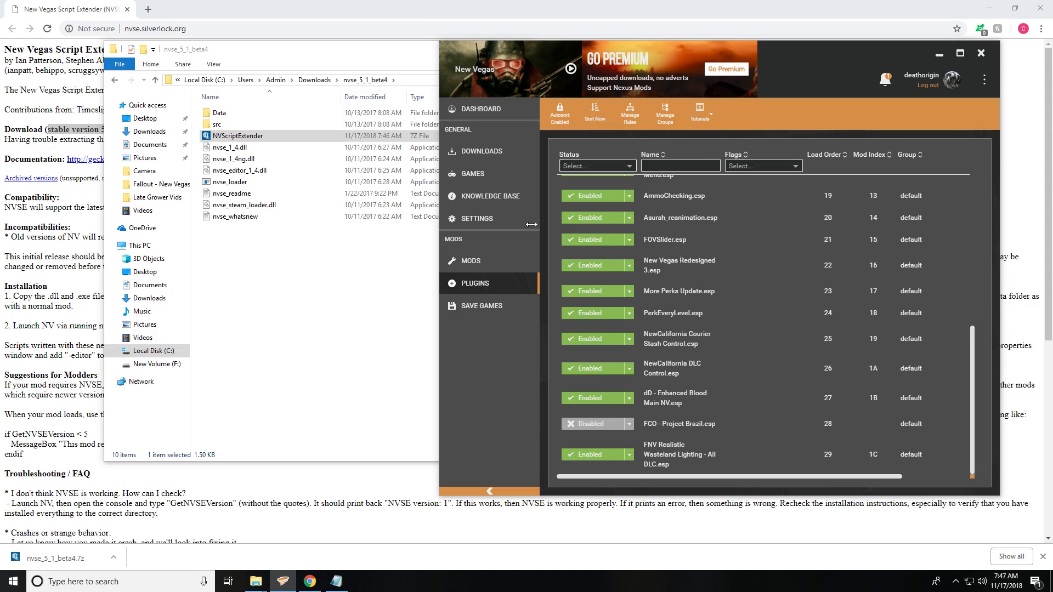
{"action": "left_click_drag", "start_coordinate": [798, 52], "coordinate": [914, 49]}
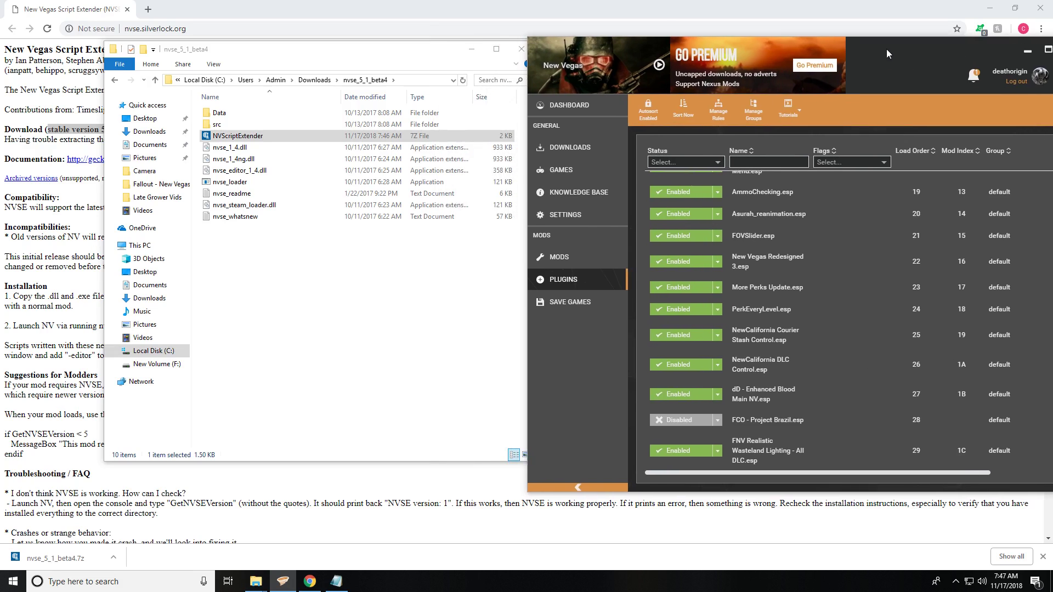
{"action": "left_click", "coordinate": [595, 258]}
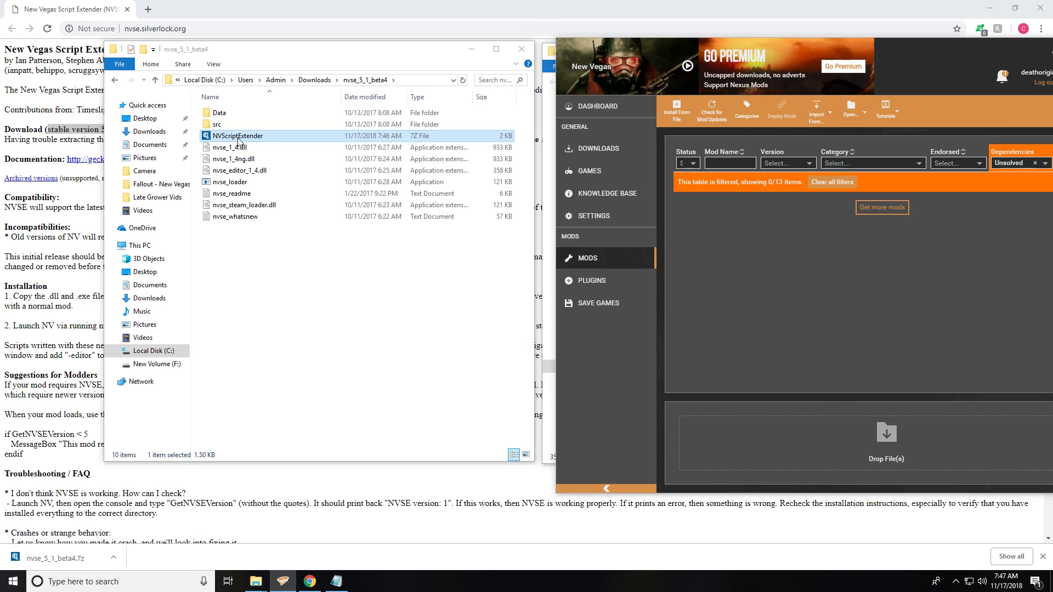
Drop NVScriptExtender.7z onto Vortex for installation and maximize the Vortex window.
{"action": "mouse_move", "coordinate": [239, 135]}
{"action": "left_mouse_down"}
{"action": "mouse_move", "coordinate": [580, 216]}
{"action": "mouse_move", "coordinate": [830, 436]}
{"action": "left_mouse_up"}
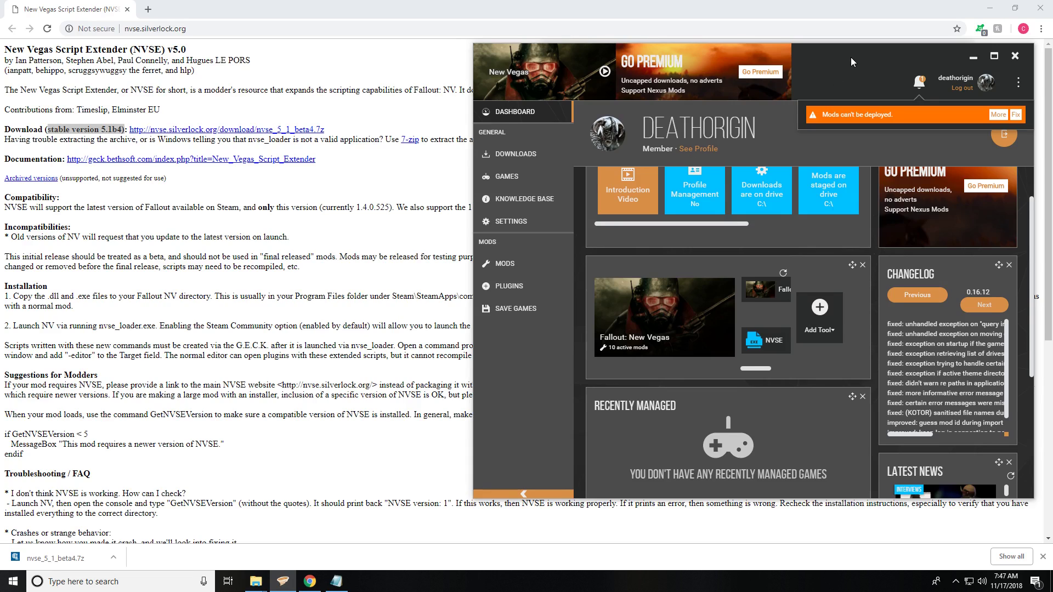
{"action": "left_click_drag", "start_coordinate": [850, 57], "coordinate": [662, 45]}
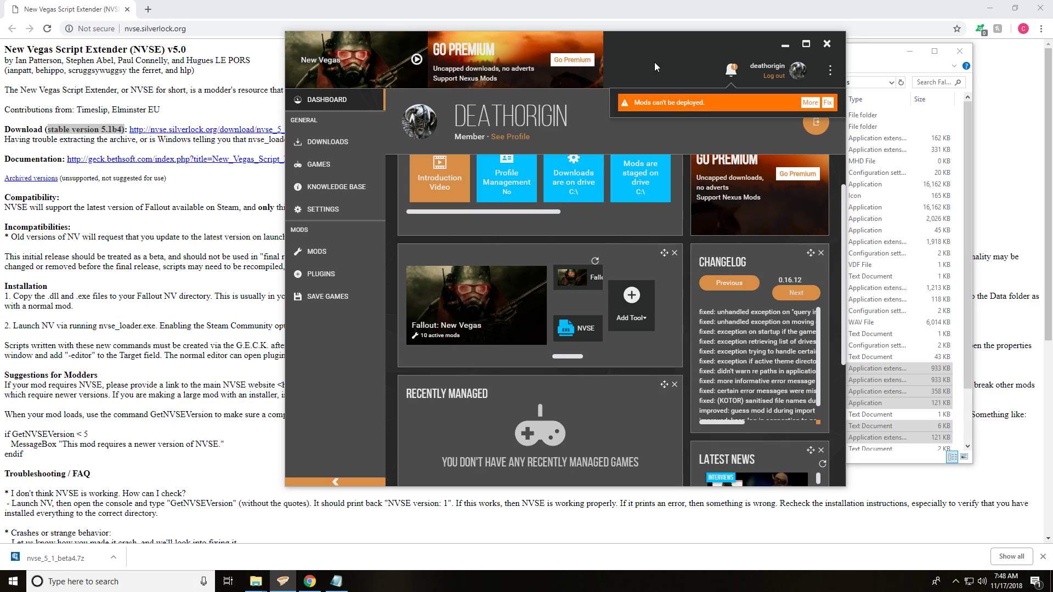
{"action": "left_click", "coordinate": [807, 45]}
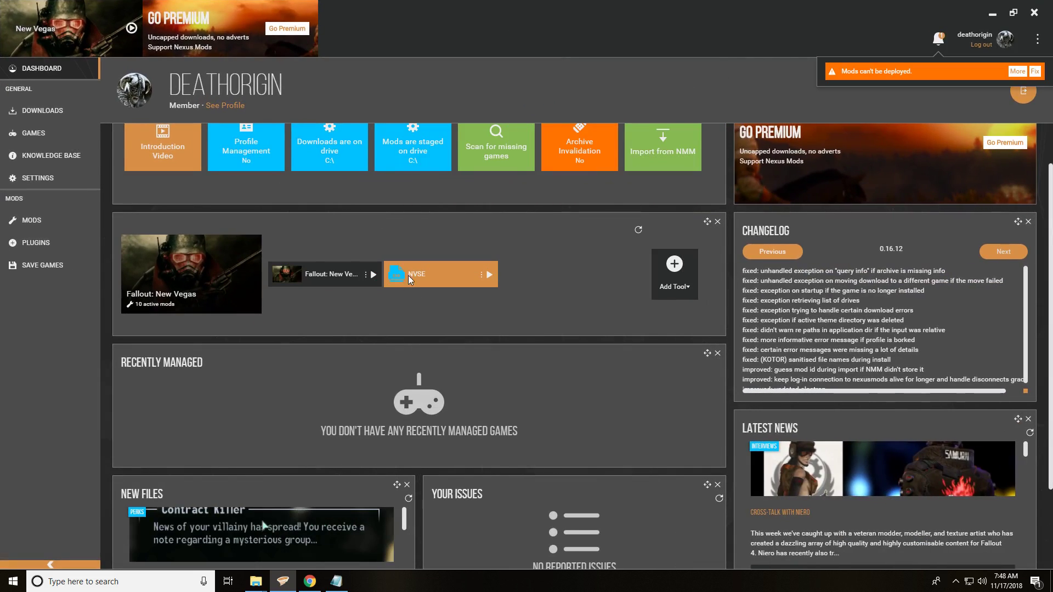